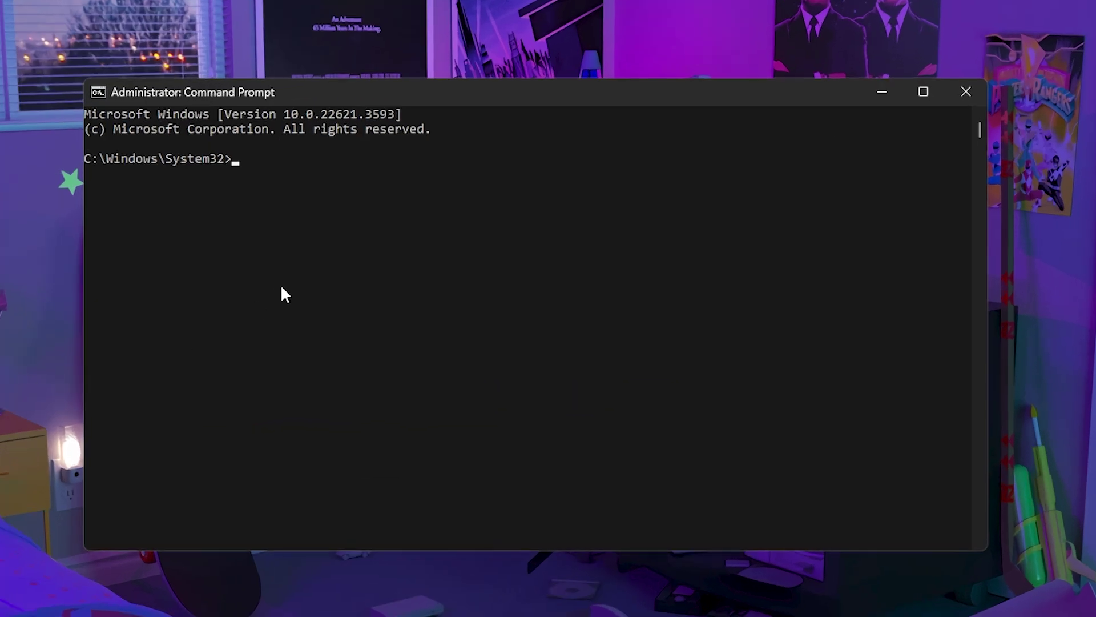
# - Launch DiskPart and list the disks, revealing the 29 GB Disk 2
pyautogui.click(279, 172)
pyautogui.write('diskpart')
pyautogui.press('Return')
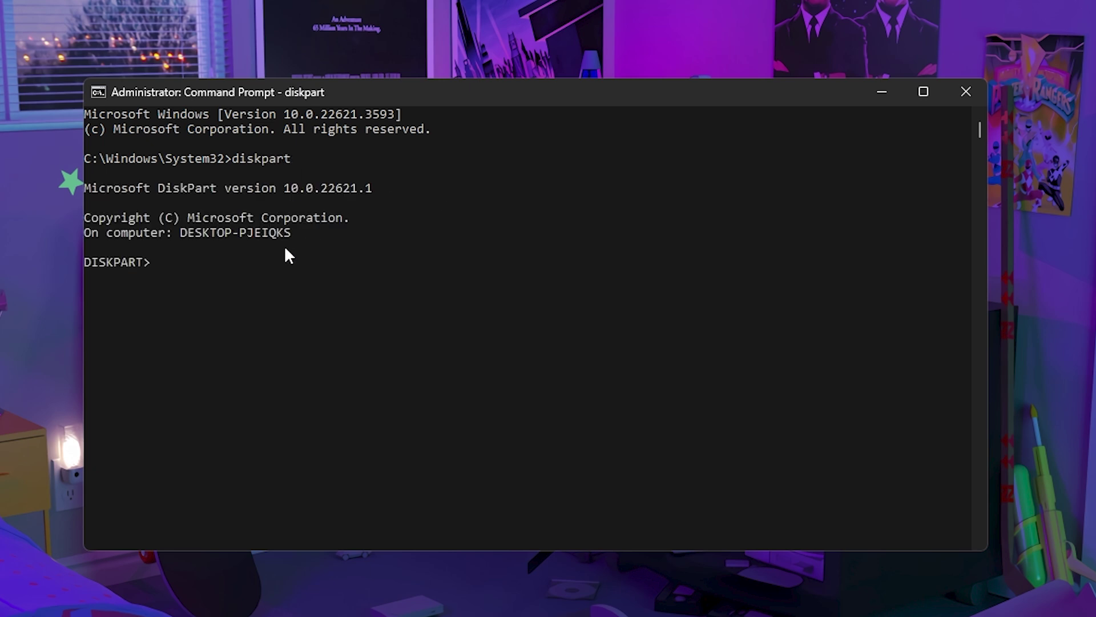
pyautogui.click(286, 262)
pyautogui.write('list di')
pyautogui.write('sk')
pyautogui.press('Return')
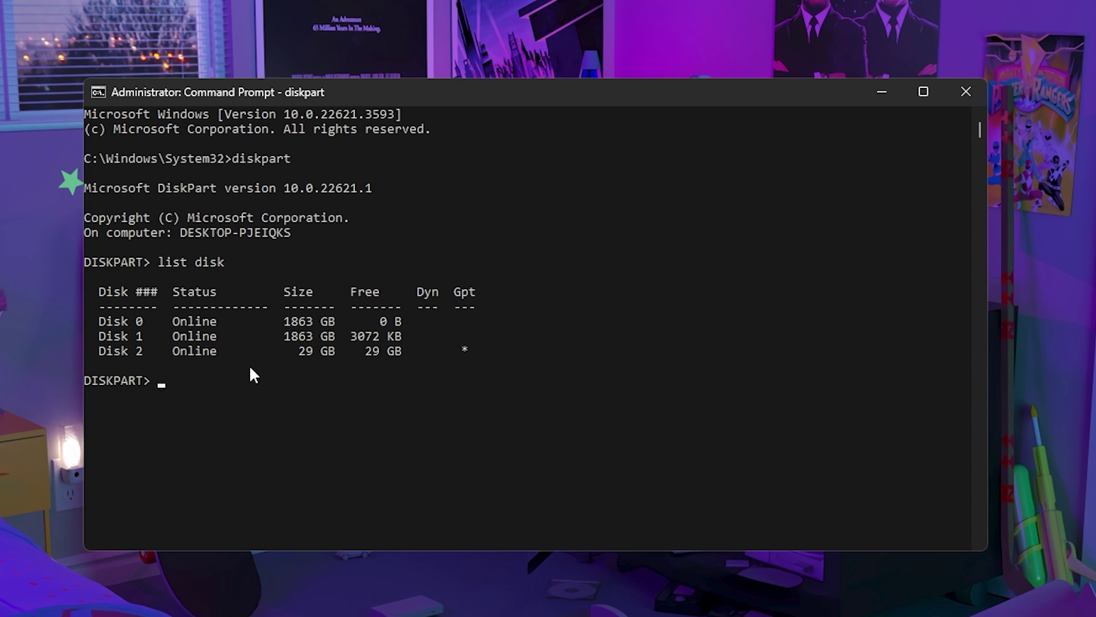
# - Select Disk 2 in DiskPart with 'select disk 2'
pyautogui.click(207, 381)
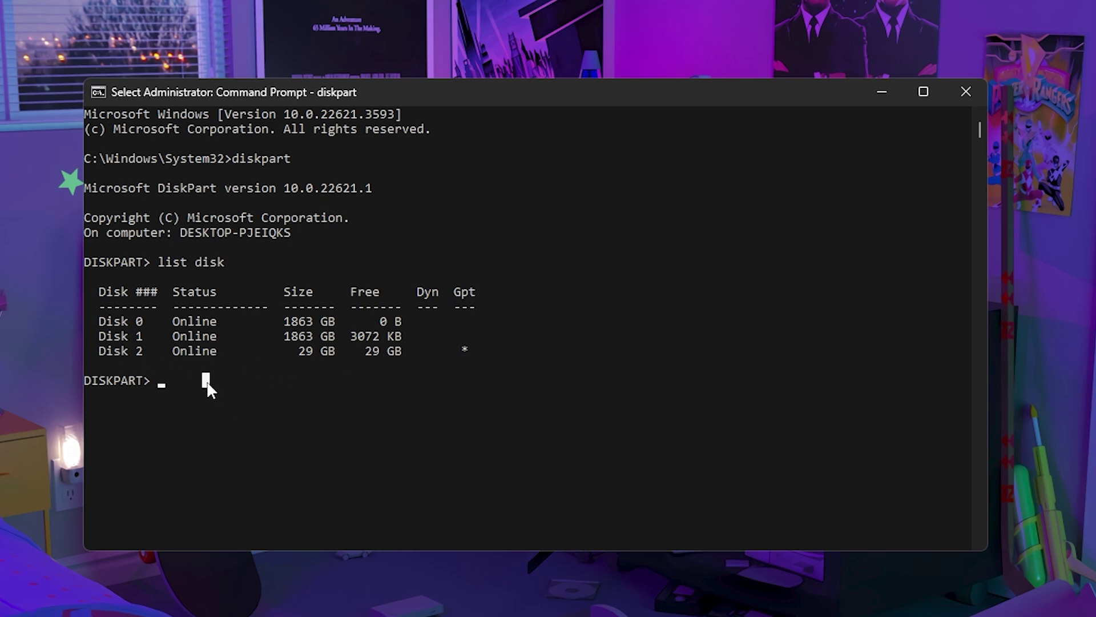
pyautogui.write('select')
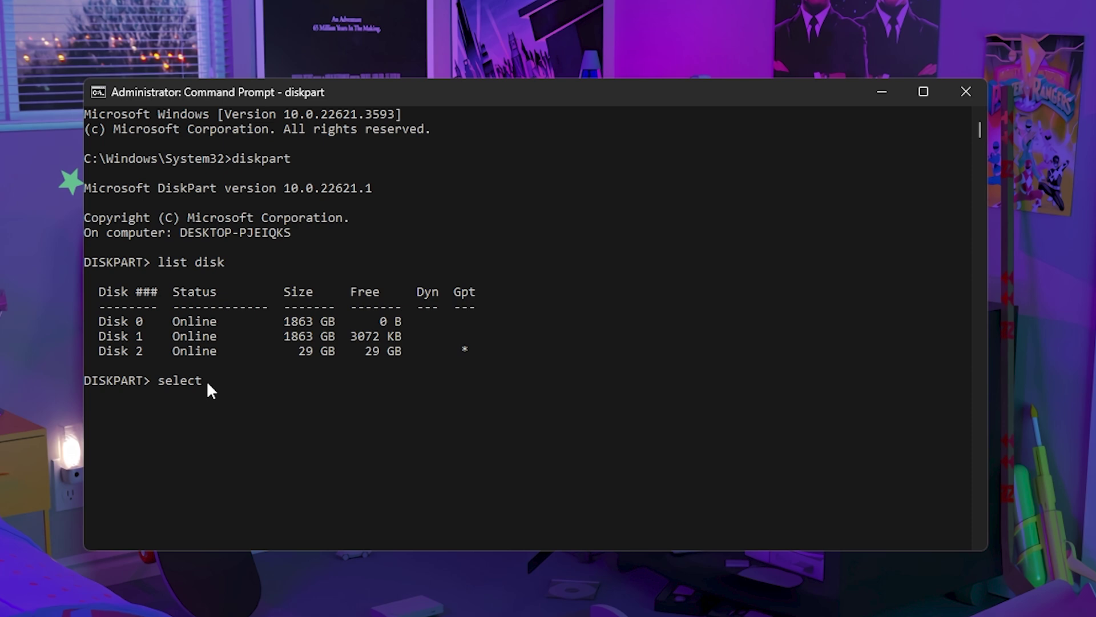
pyautogui.write(' disk 2')
pyautogui.press('Return')
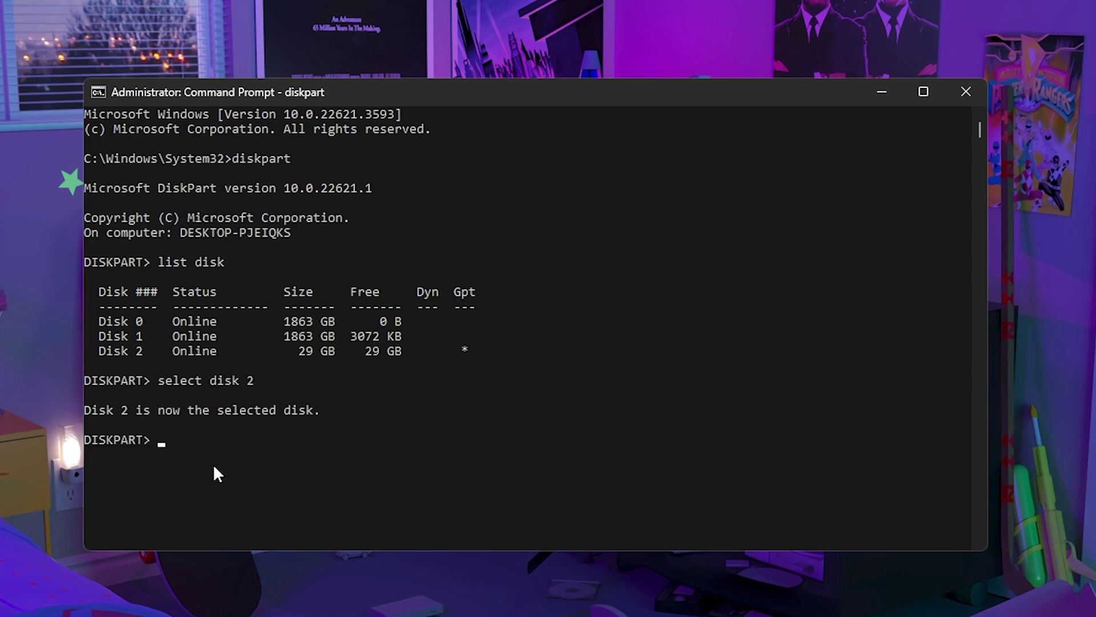
# - Wipe all partitions from Disk 2 with the clean command
pyautogui.moveTo(225, 457); pyautogui.dragTo(235, 409)
pyautogui.click(235, 409)
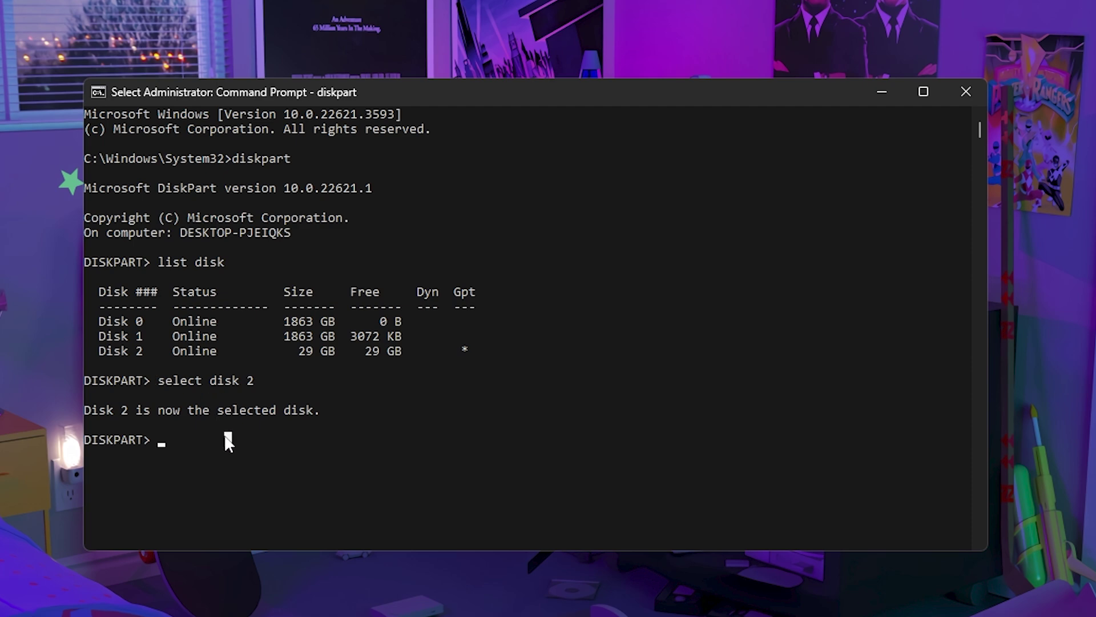
pyautogui.write('clean')
pyautogui.press('Return')
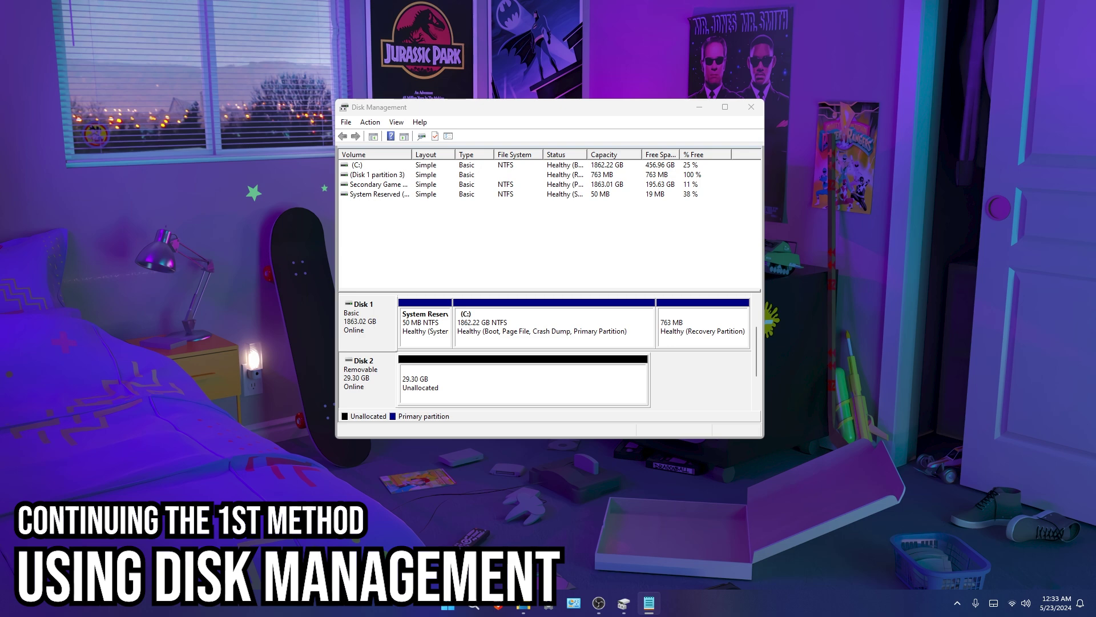
pyautogui.moveTo(757, 351); pyautogui.dragTo(756, 329)
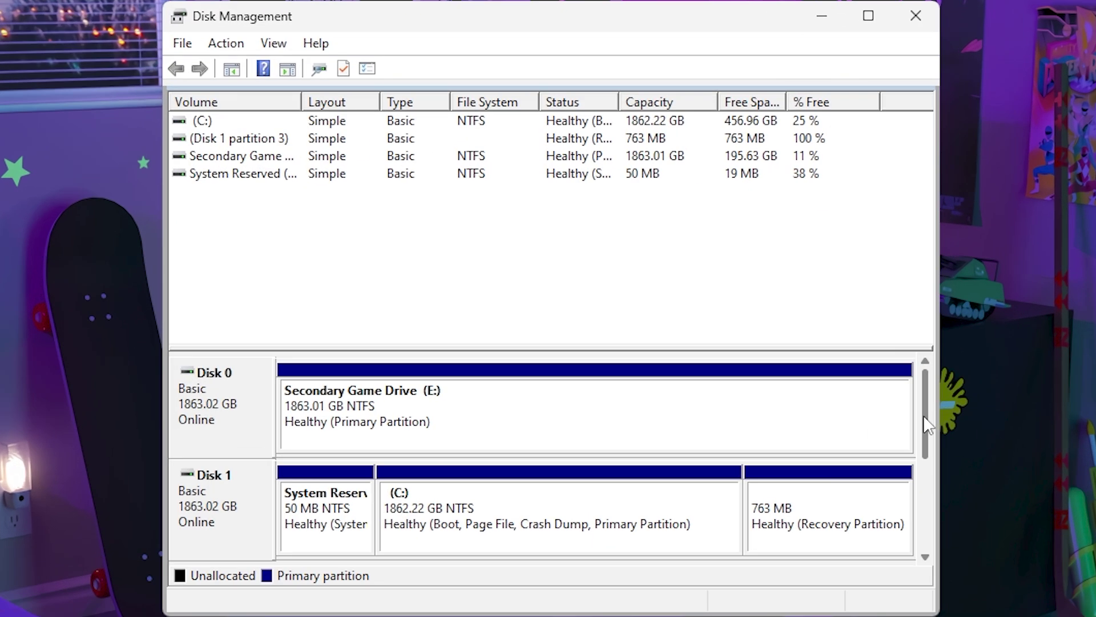
pyautogui.moveTo(925, 426); pyautogui.dragTo(928, 474)
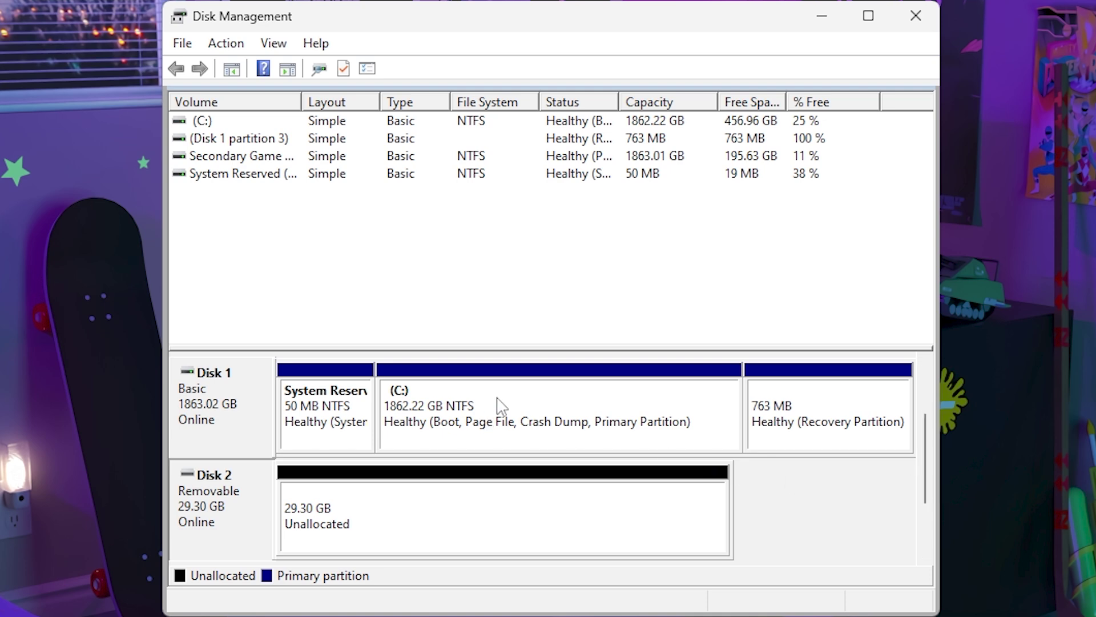
pyautogui.click(577, 404)
pyautogui.rightClick(534, 403)
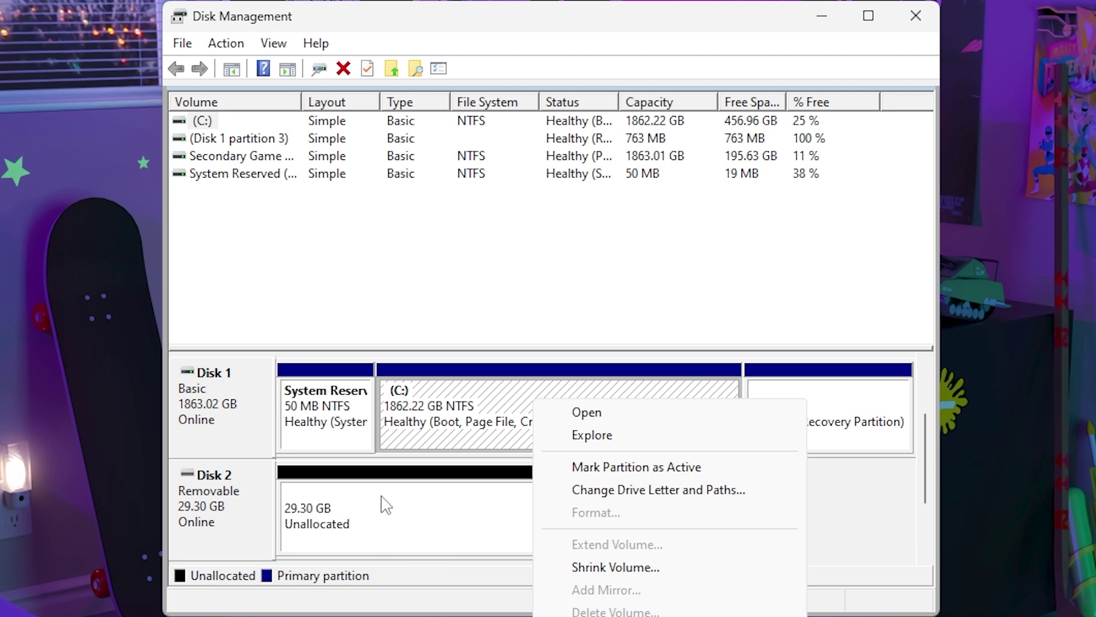
pyautogui.click(844, 518)
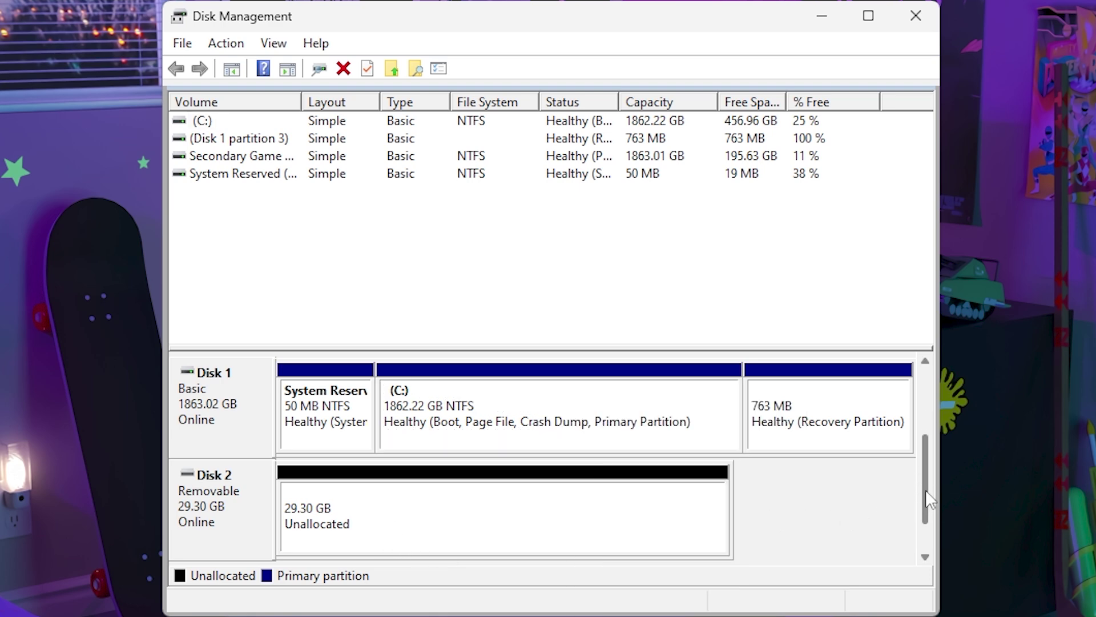
pyautogui.moveTo(926, 489)
pyautogui.mouseDown()
pyautogui.moveTo(933, 513)
pyautogui.moveTo(935, 485)
pyautogui.mouseUp()
pyautogui.rightClick(604, 396)
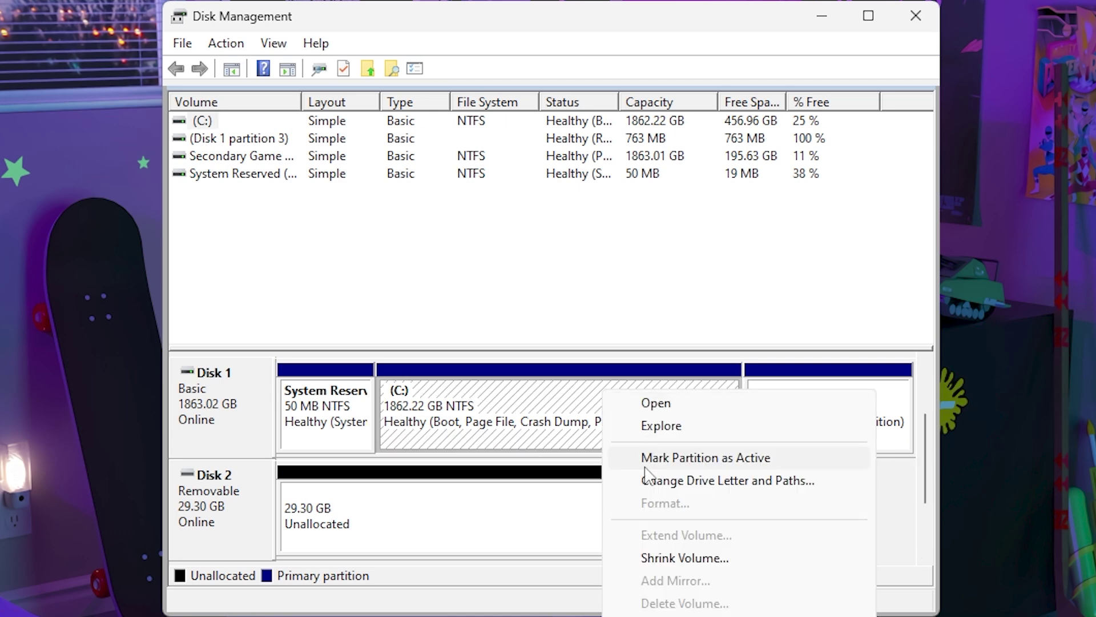
pyautogui.click(439, 508)
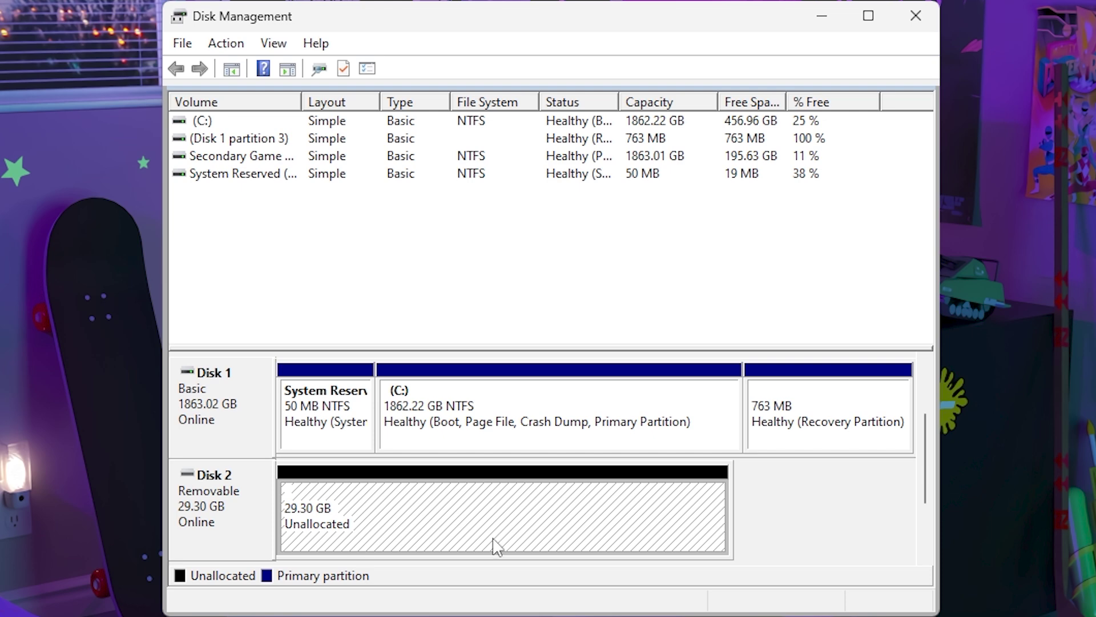
pyautogui.moveTo(930, 479); pyautogui.dragTo(936, 522)
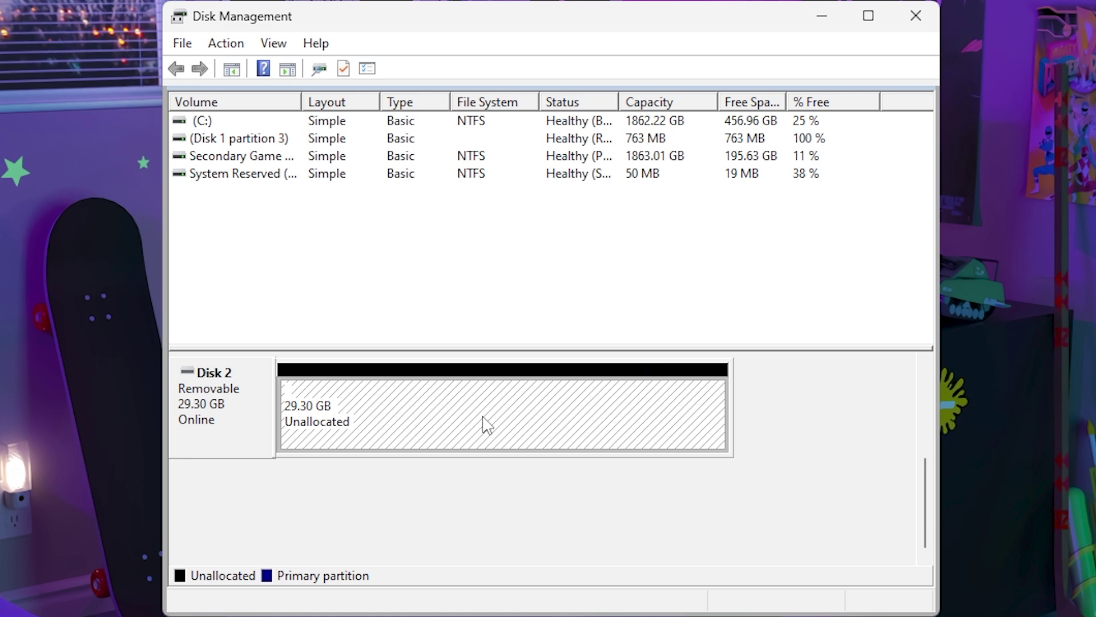
# - Create a new simple volume on Disk 2's unallocated space, keeping the full 29998 MB and drive letter F
pyautogui.rightClick(399, 414)
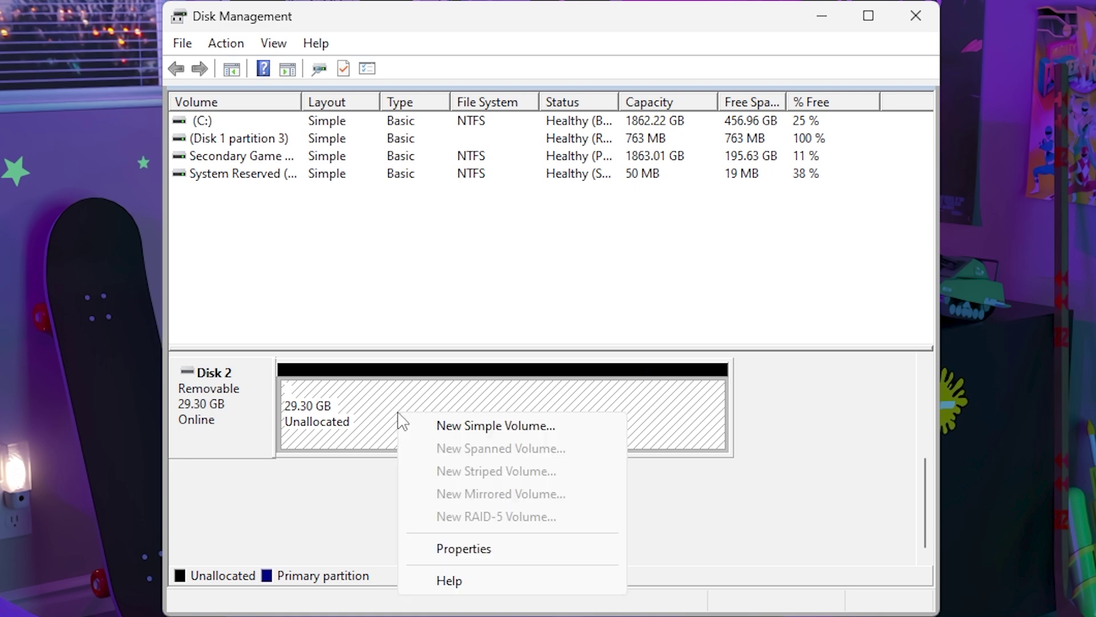
pyautogui.click(467, 426)
pyautogui.click(570, 491)
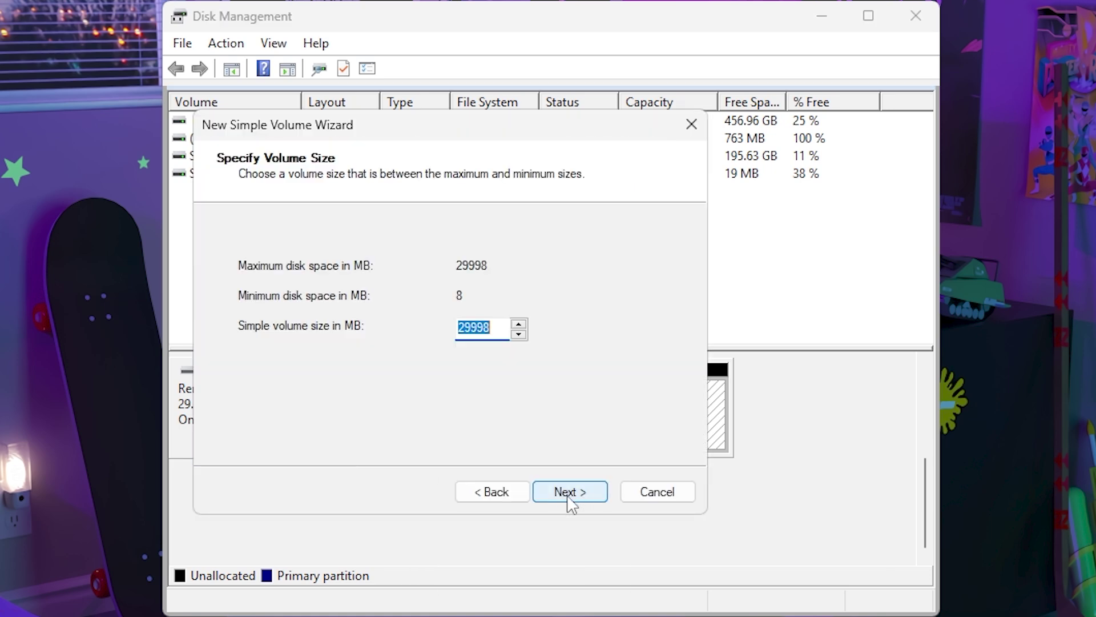
pyautogui.click(578, 495)
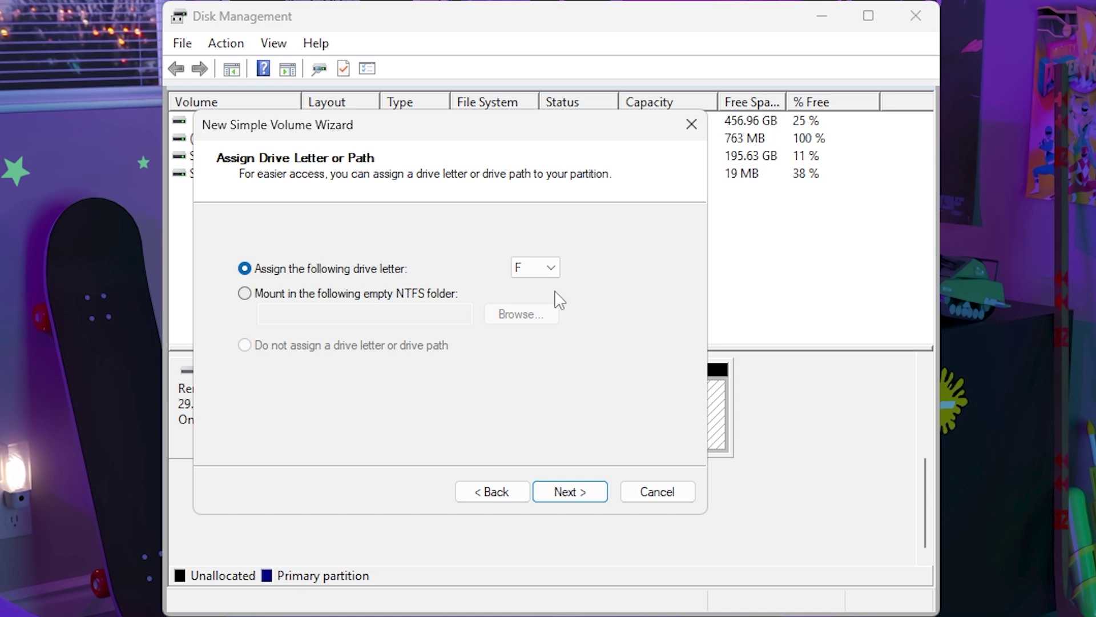
pyautogui.click(583, 502)
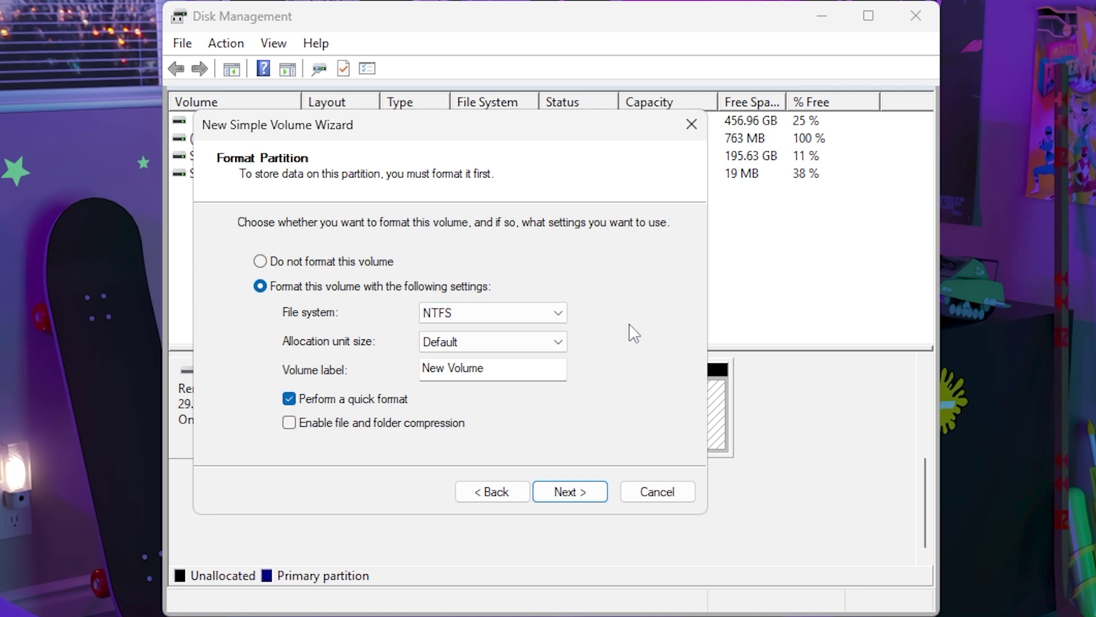
# - Keep NTFS with Default allocation unit size and advance to the wizard summary
pyautogui.moveTo(581, 135); pyautogui.dragTo(638, 128)
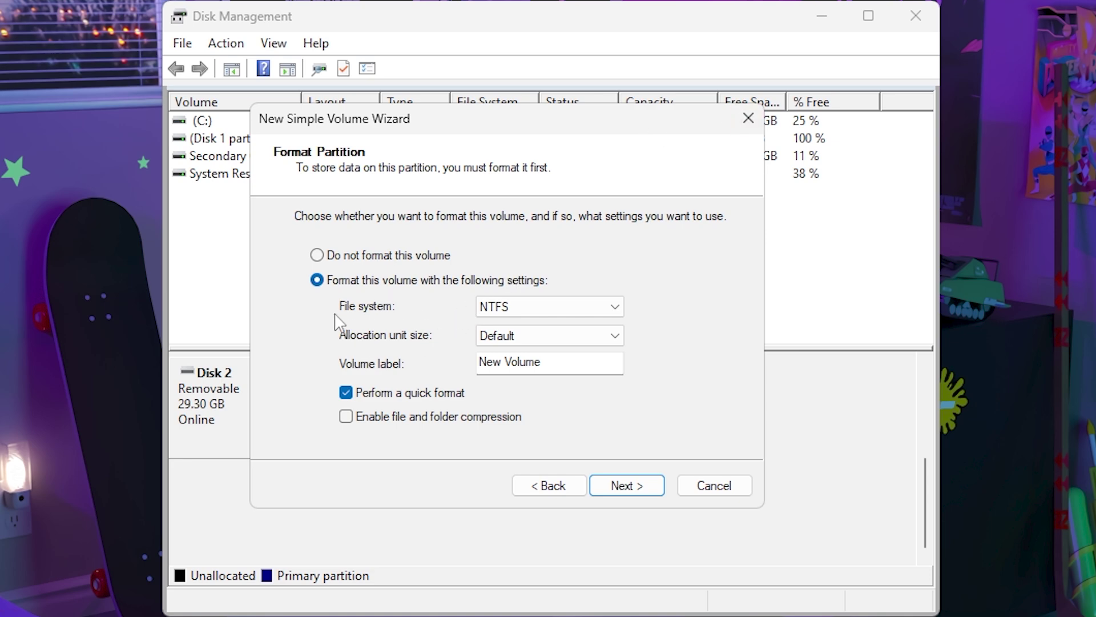
pyautogui.click(543, 306)
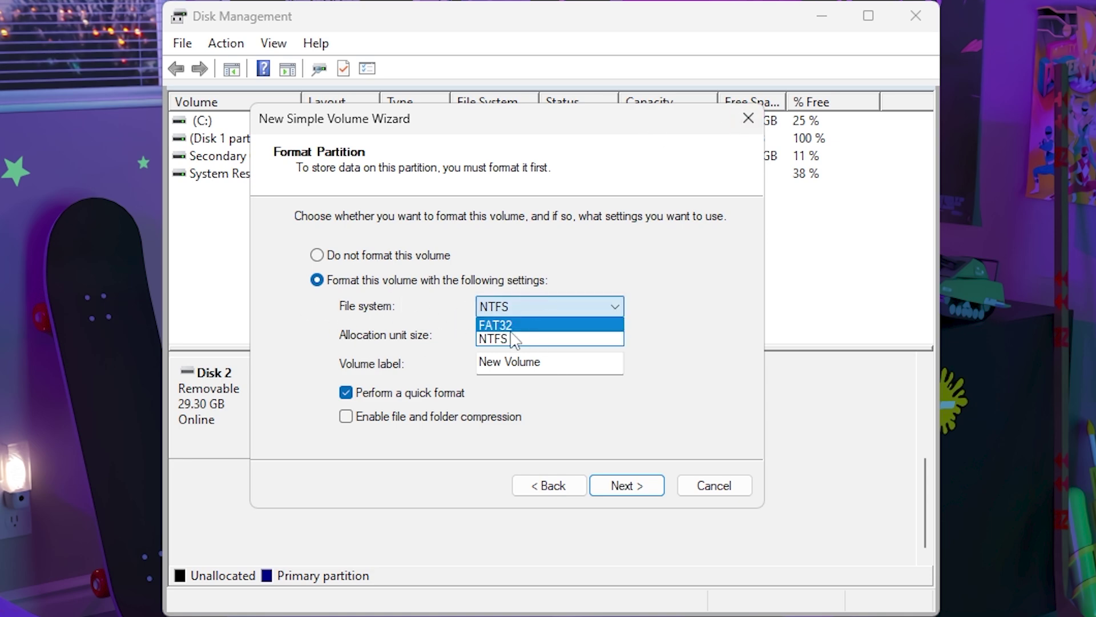
pyautogui.click(676, 326)
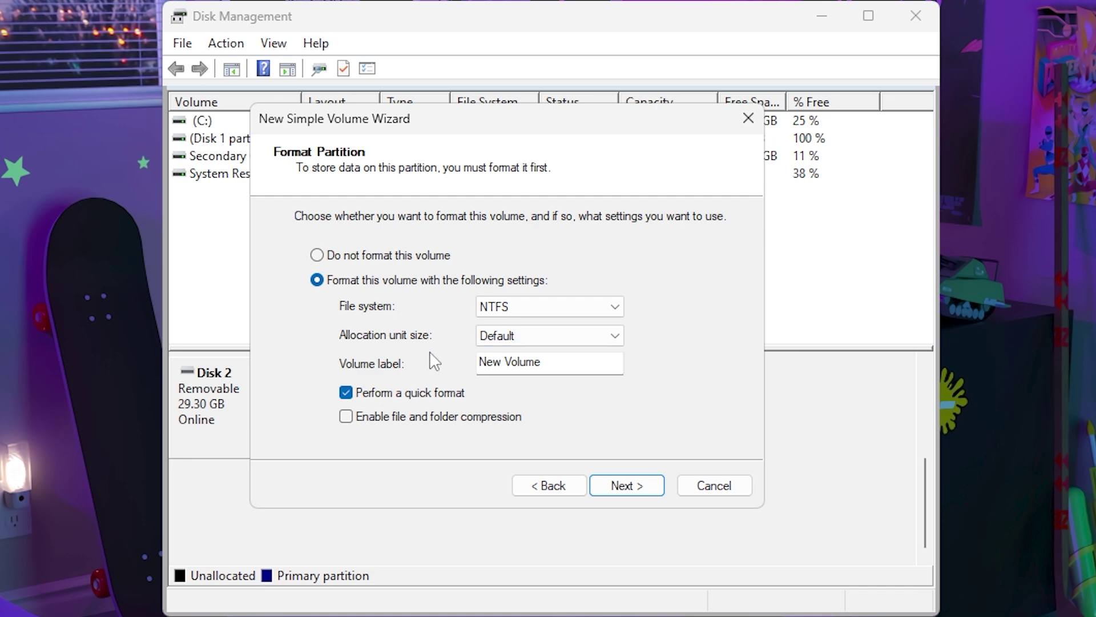
pyautogui.click(545, 342)
pyautogui.click(558, 343)
pyautogui.moveTo(497, 123); pyautogui.dragTo(649, 162)
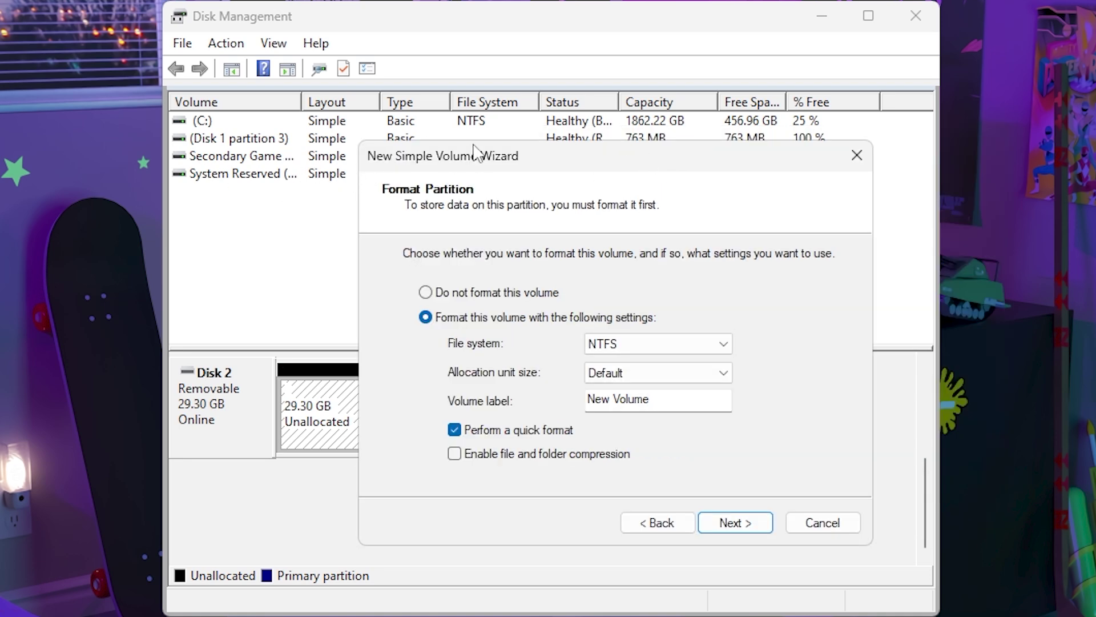
pyautogui.moveTo(535, 158); pyautogui.dragTo(477, 131)
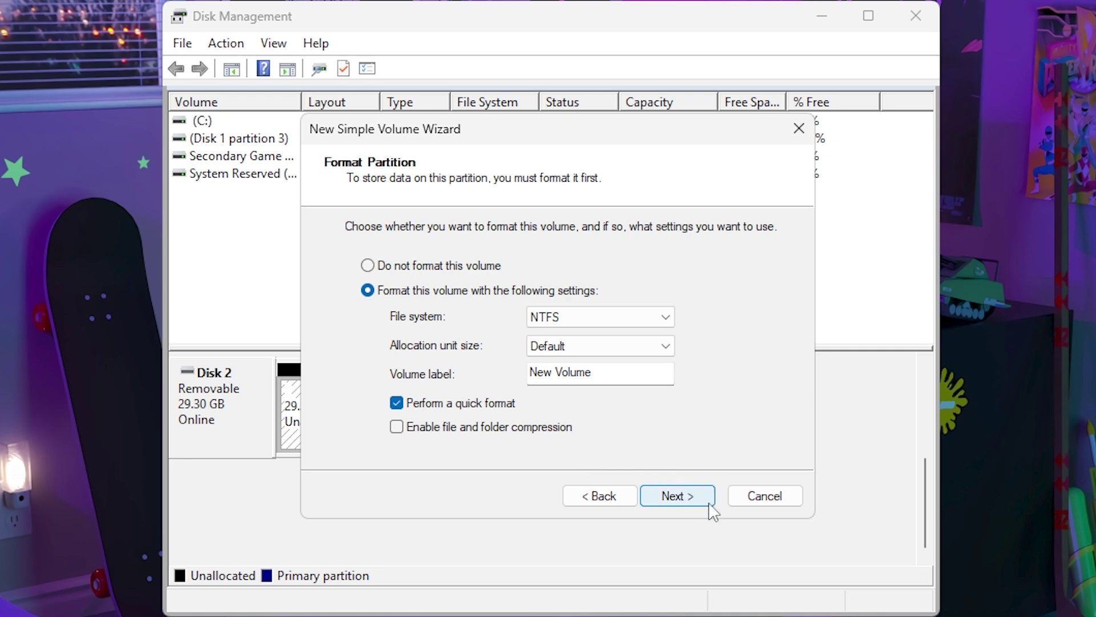
pyautogui.click(691, 499)
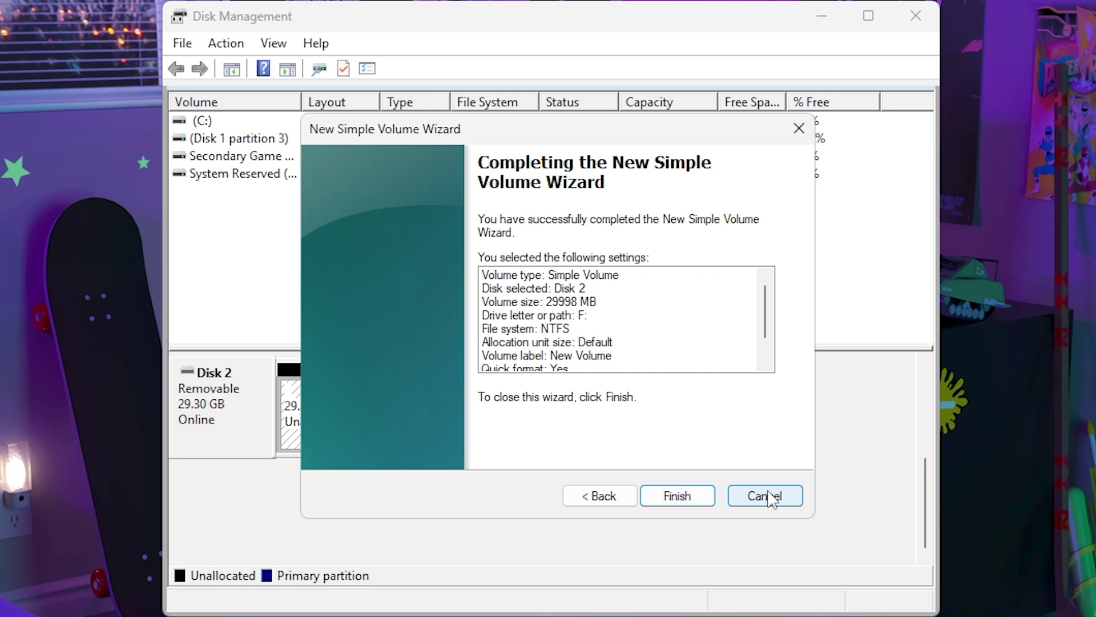
# - Finish the wizard so the 29.29 GB F: volume is created and formatted
pyautogui.click(679, 505)
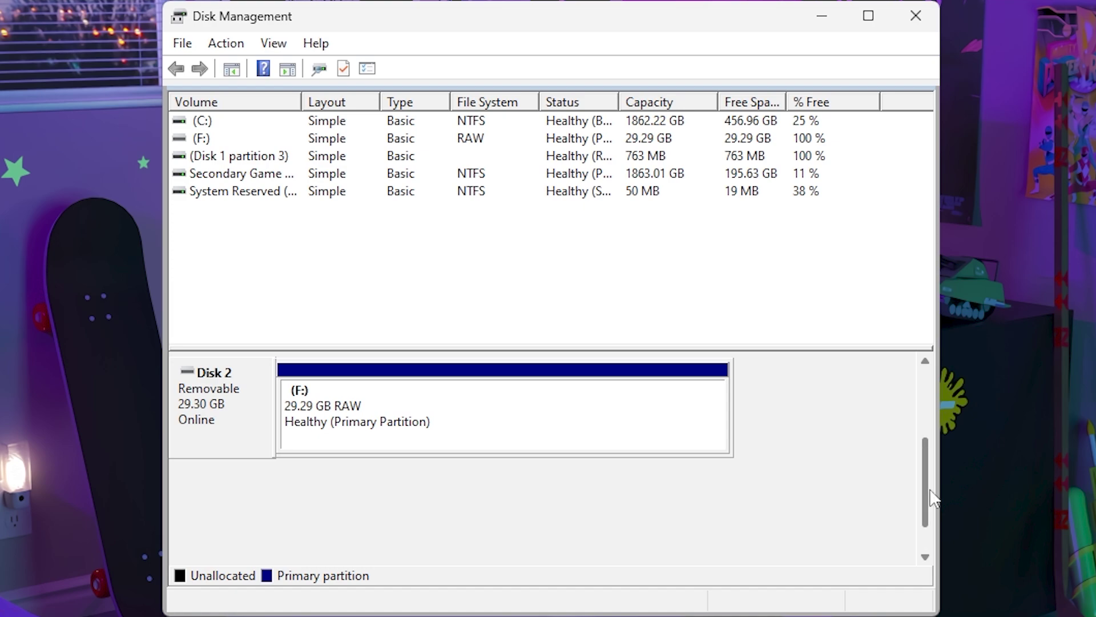
pyautogui.scroll(2, 933, 498)
pyautogui.scroll(-2, 944, 467)
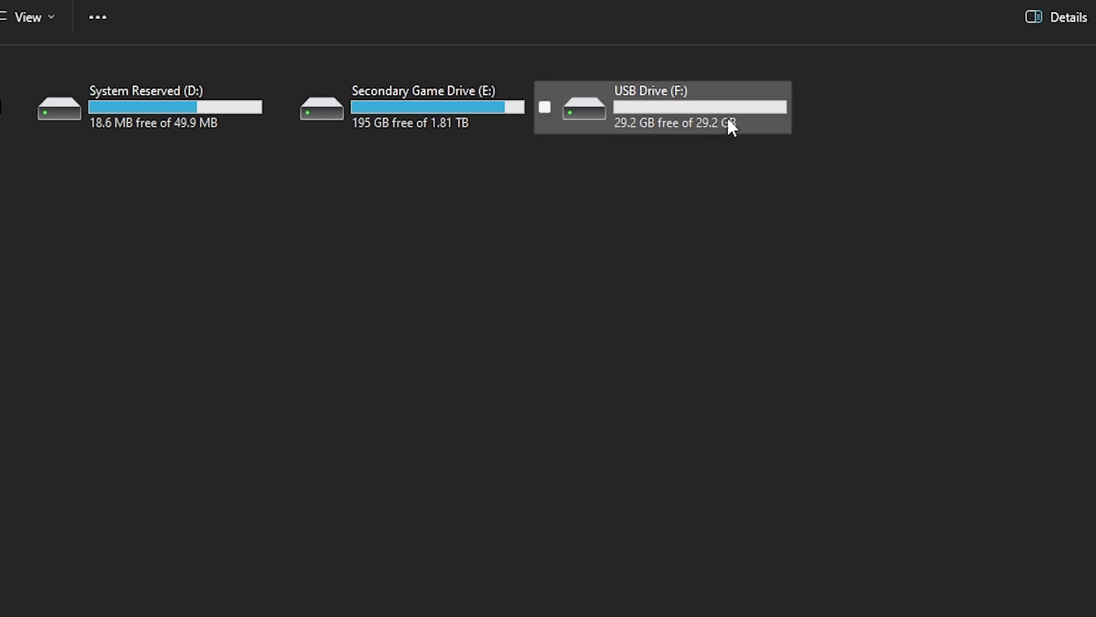
# - Confirm USB Drive (F:) is empty, then return to the drives list
pyautogui.moveTo(729, 121)
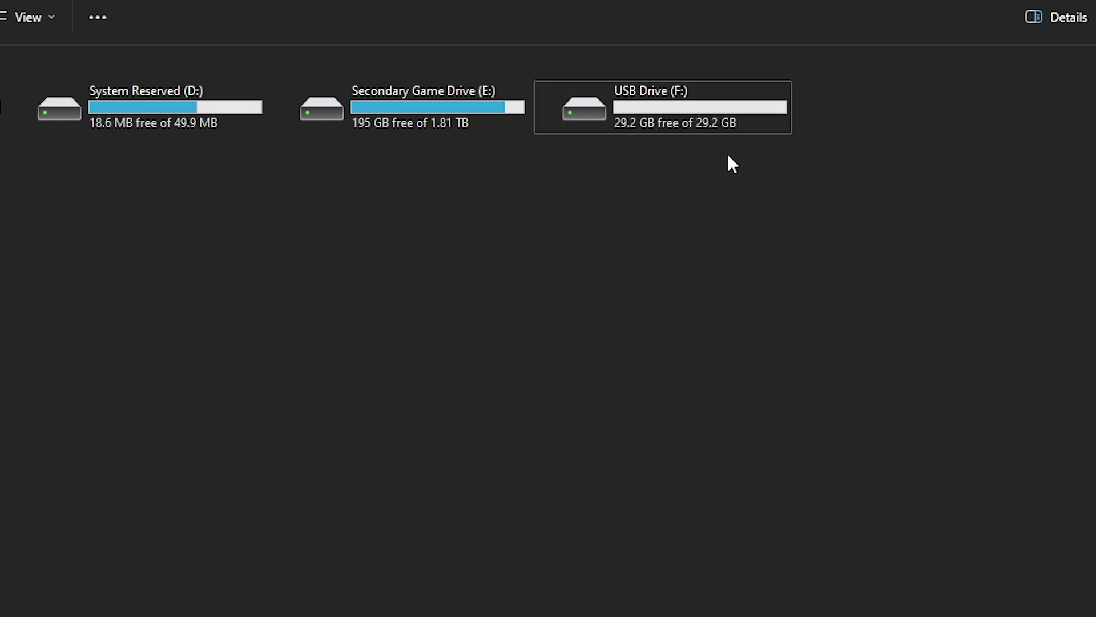
pyautogui.doubleClick(736, 109)
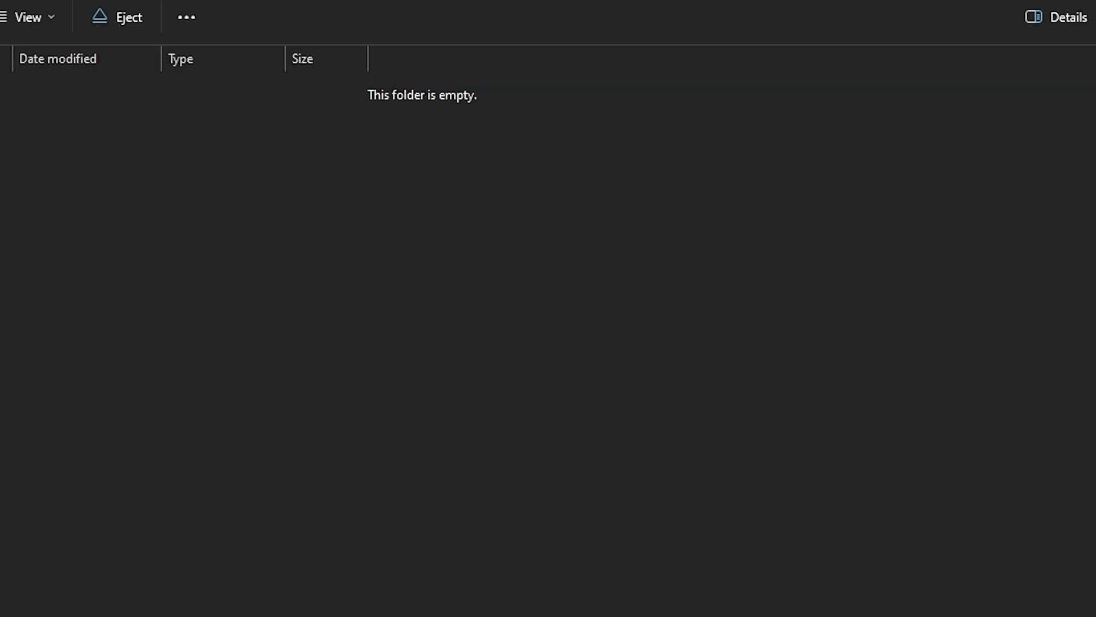
pyautogui.hotkey('alt', 'Left')
pyautogui.click(566, 387)
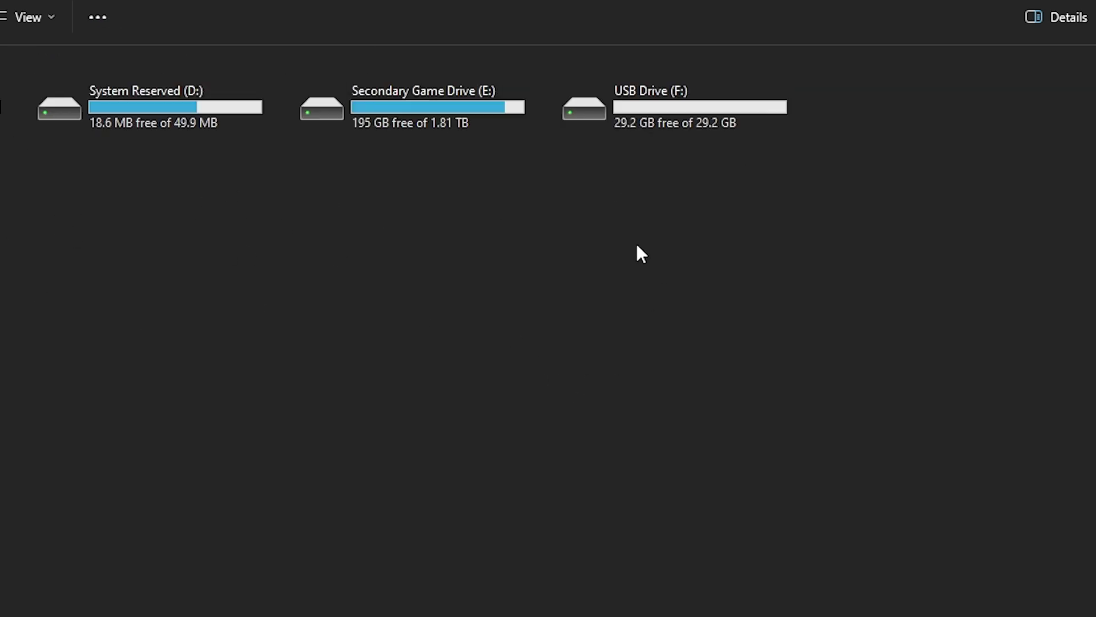